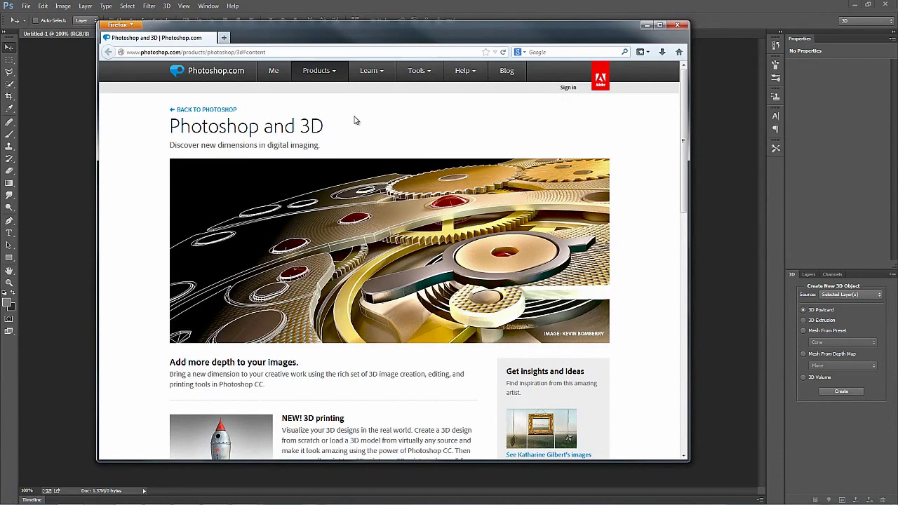
Open the Archive3D partner site from the Models and meshes link in the page's downloadable 3D content section.
scroll(355, 121, "down", 7)
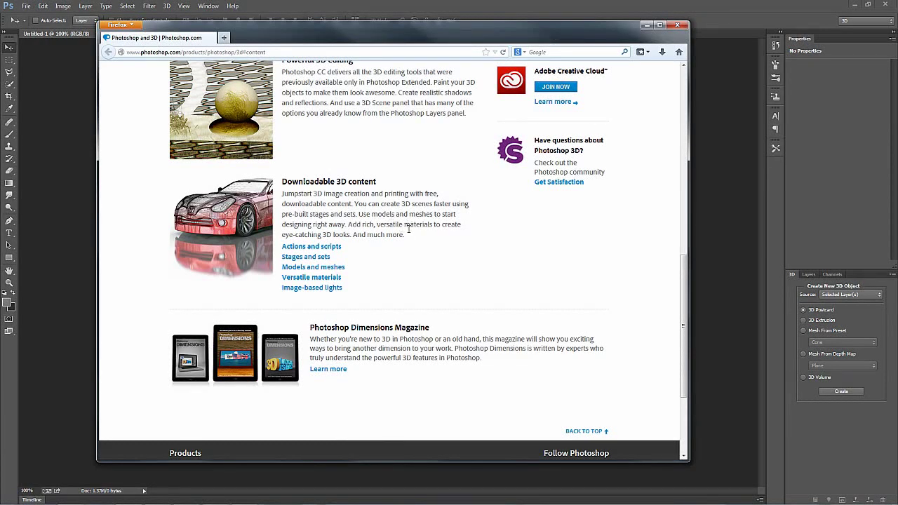
left_click(299, 269)
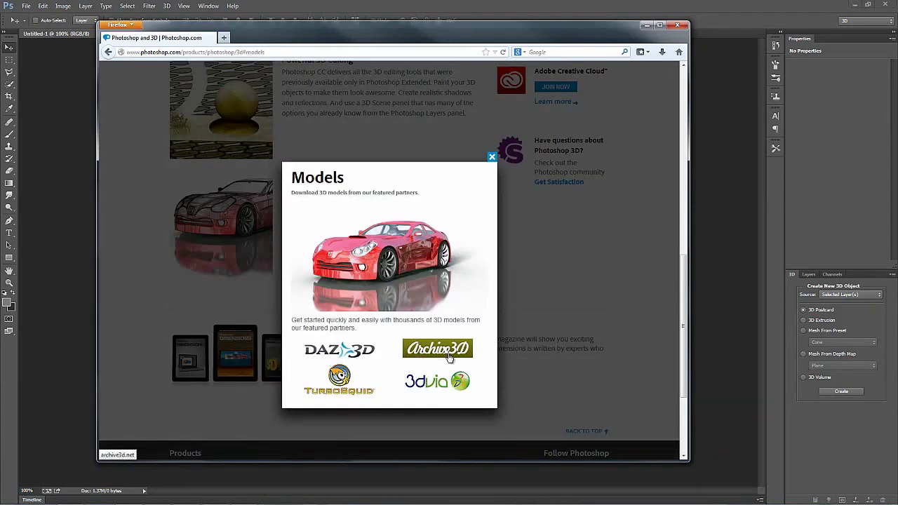
left_click(450, 358)
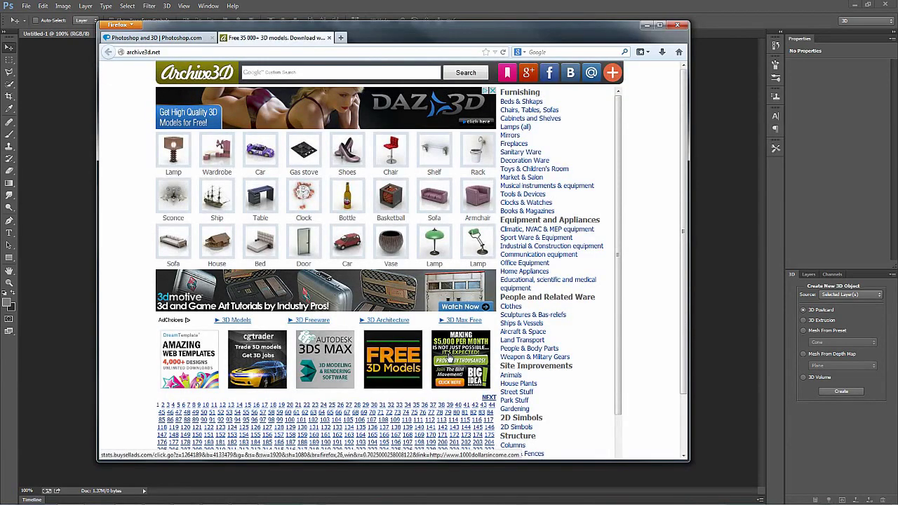
Browse the Land Transport category on Archive3D and open the Jeep 3D model's page.
scroll(450, 358, "down", 3)
scroll(450, 358, "up", 3)
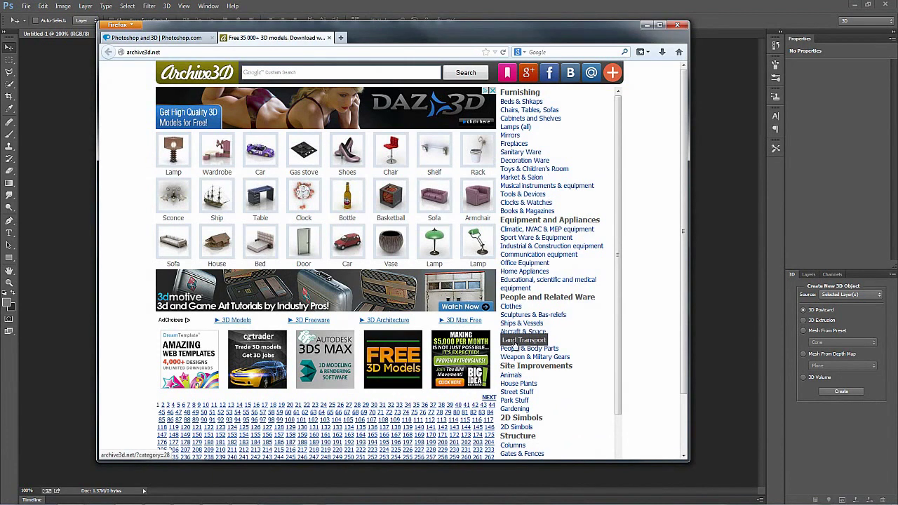
left_click(538, 340)
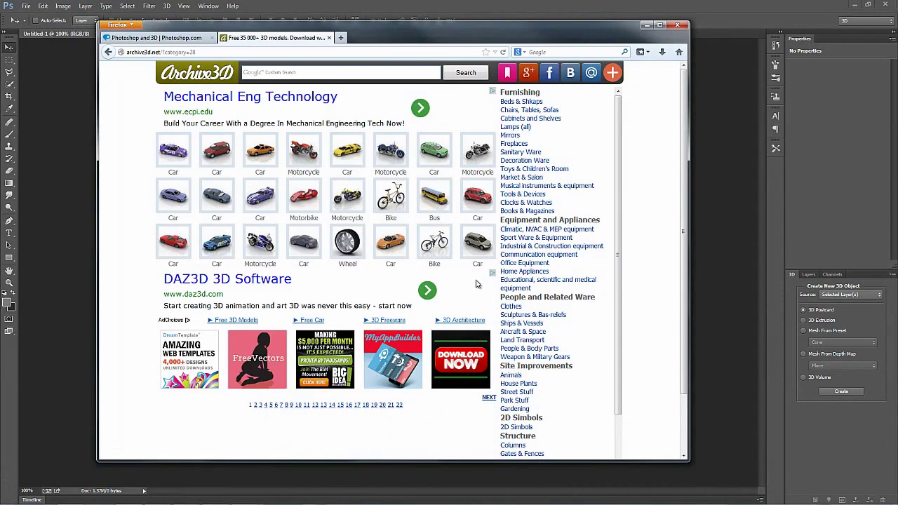
scroll(294, 365, "down", 2)
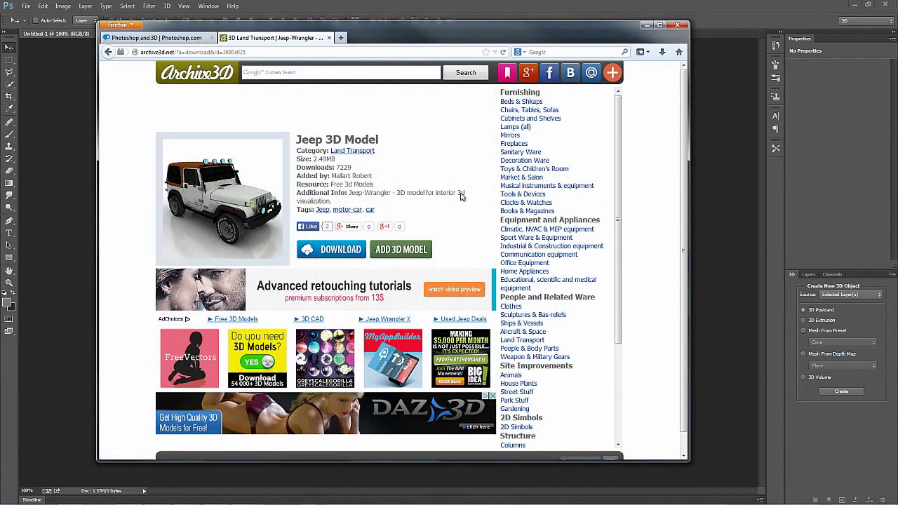
Download the Jeep 3D model as a zip file, accepting the site's terms, and minimise the browser.
left_click(348, 255)
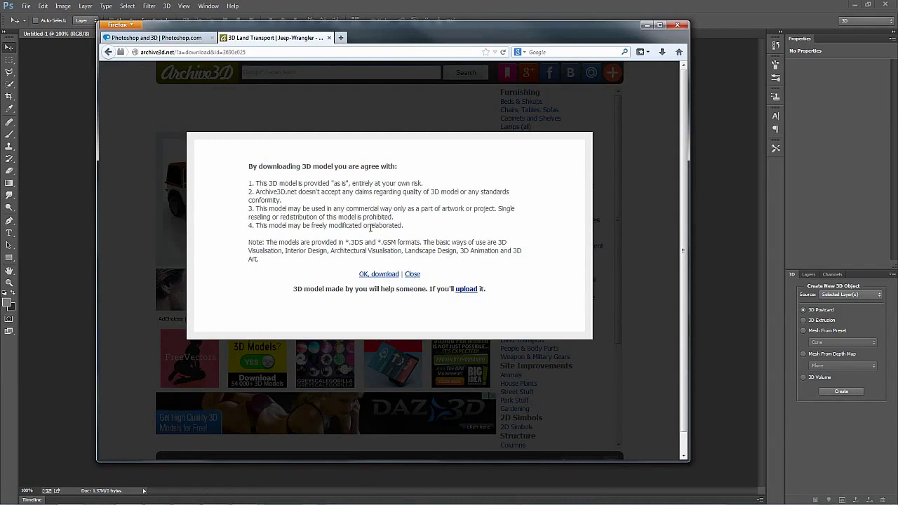
left_click(368, 275)
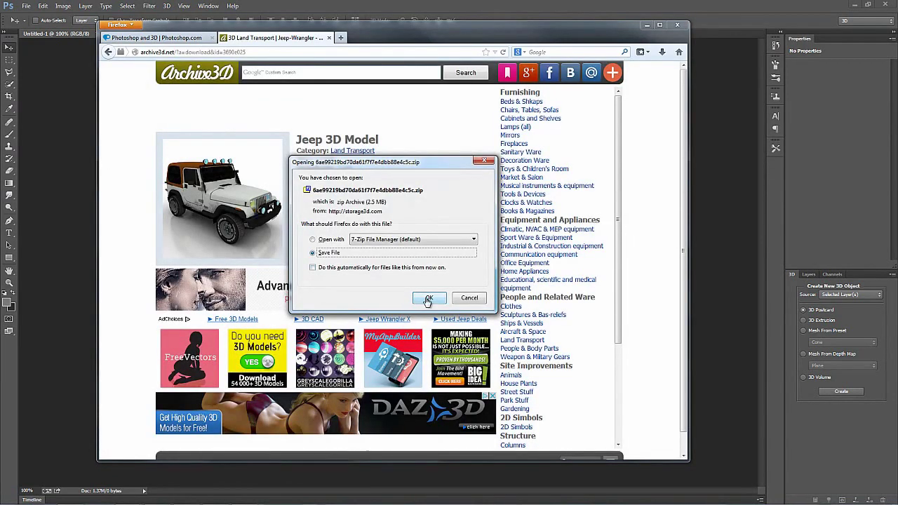
left_click(428, 298)
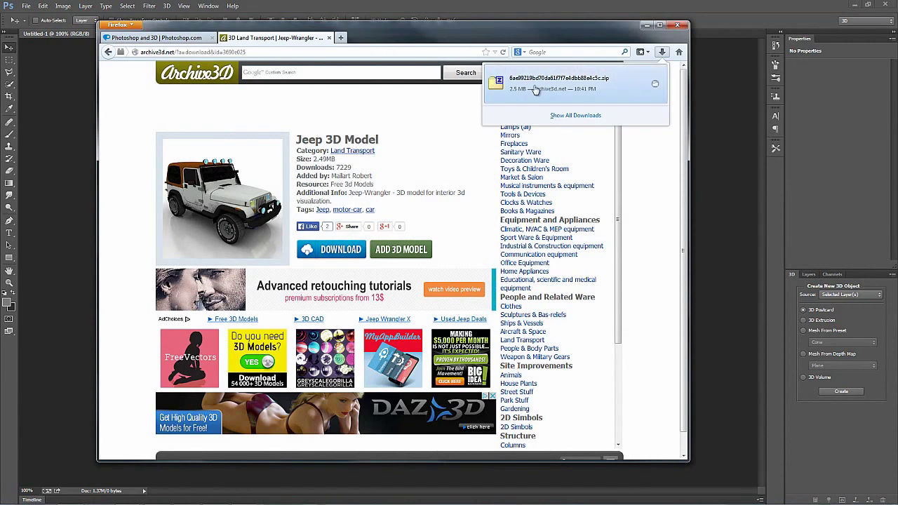
left_click(646, 26)
left_click(647, 27)
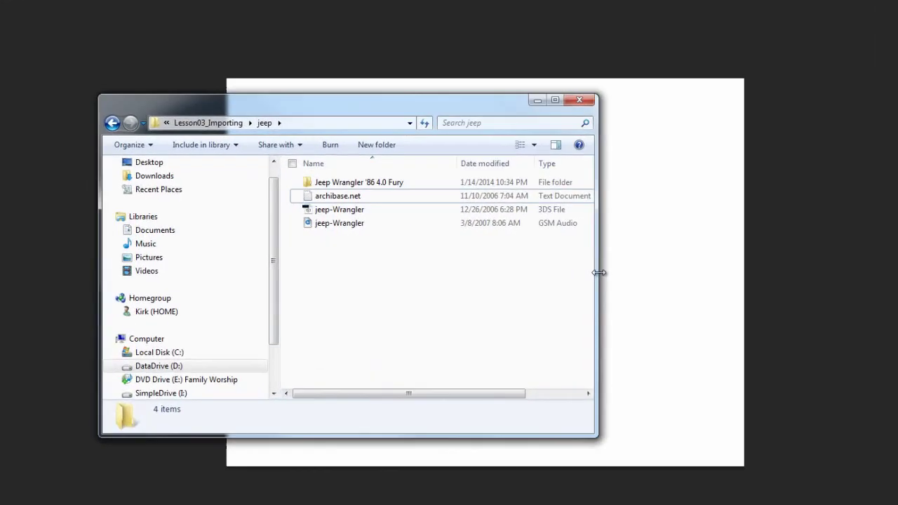
Examine the jeep folder's extracted files, including the 3DS model and the textures in the Jeep Wrangler '86 4.0 Fury subfolder.
left_click_drag(469, 262, 527, 266)
left_click_drag(755, 283, 792, 283)
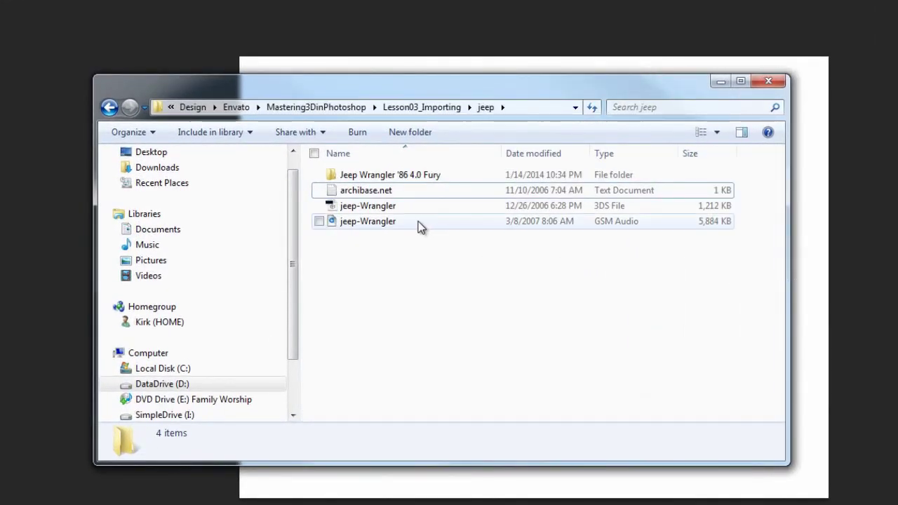
left_click(356, 195)
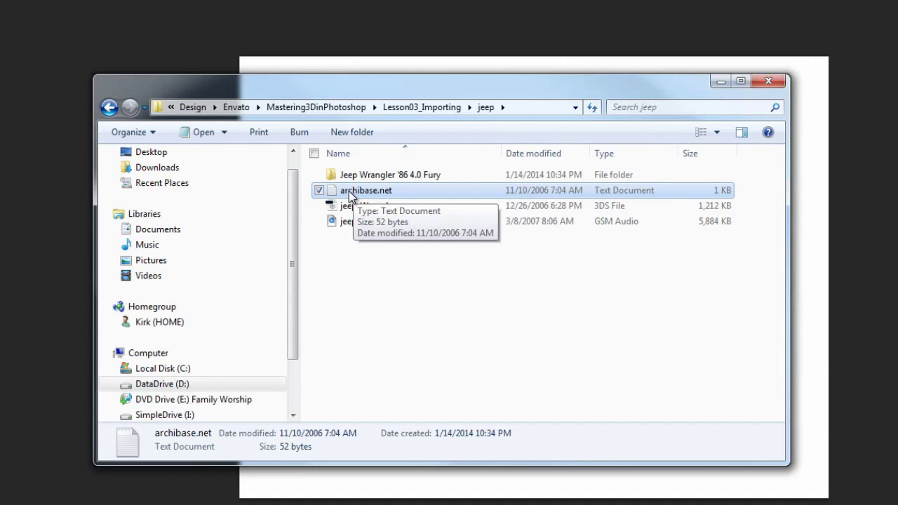
left_click(360, 206)
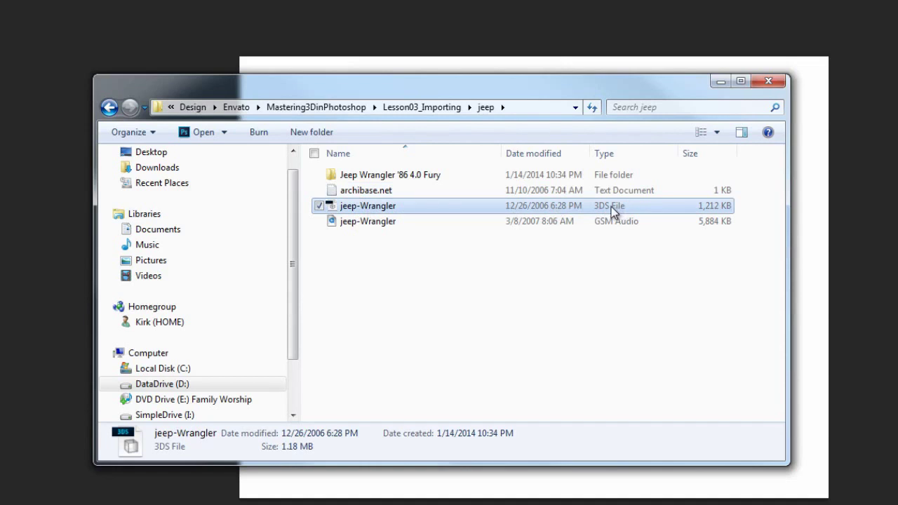
double_click(342, 179)
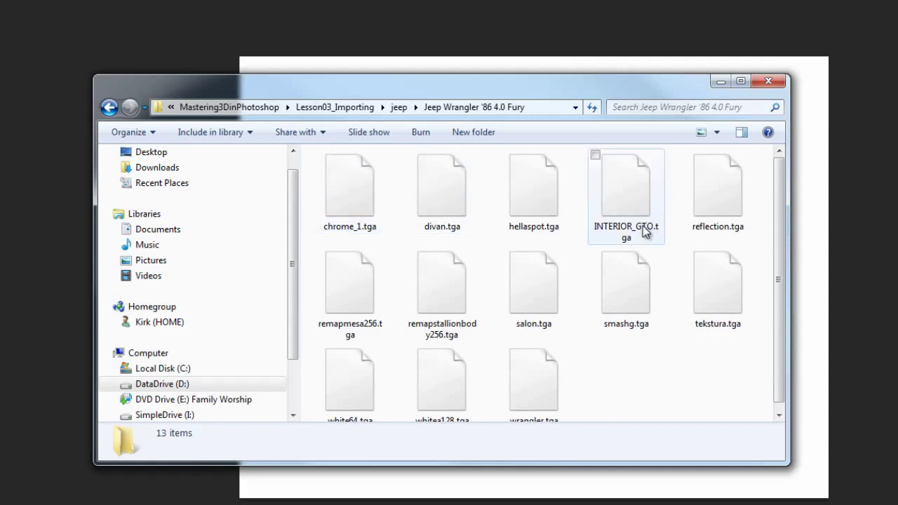
left_click(401, 107)
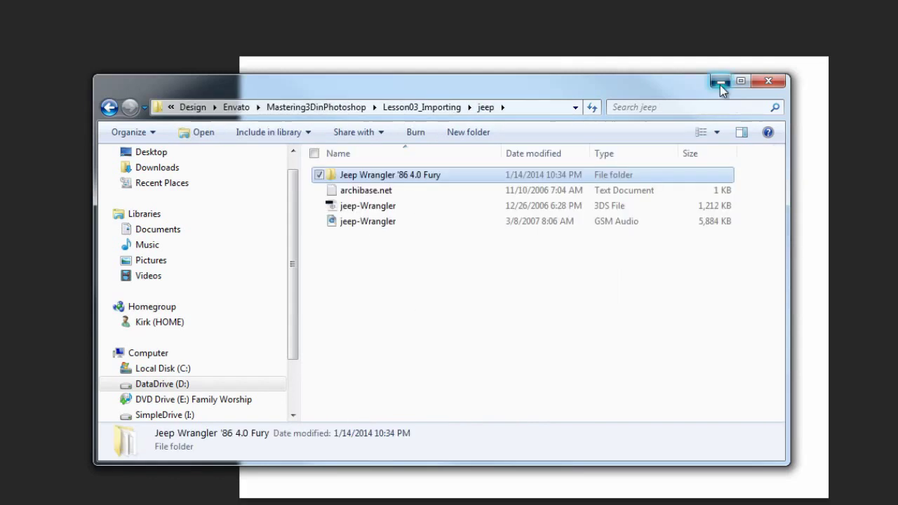
left_click(720, 81)
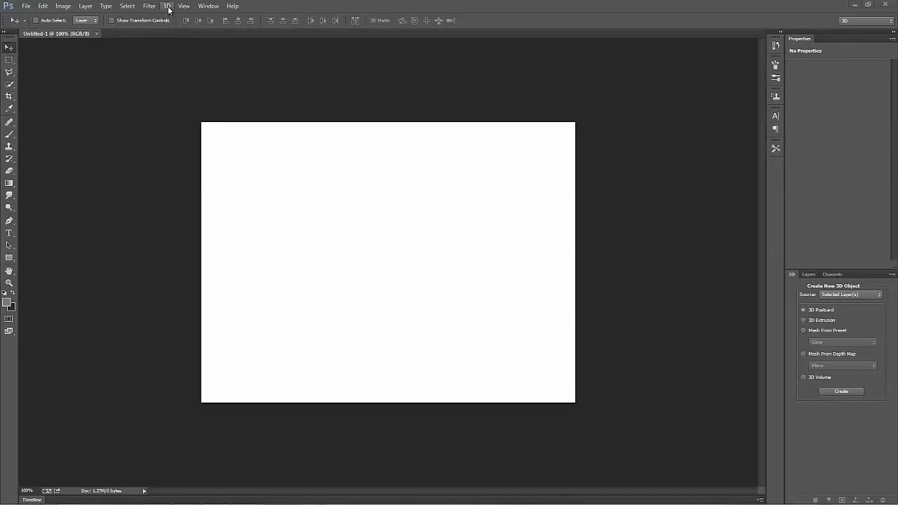
Load the jeep-Wrangler 3DS file as a new 3D layer, checking the supported 3D formats.
left_click(167, 7)
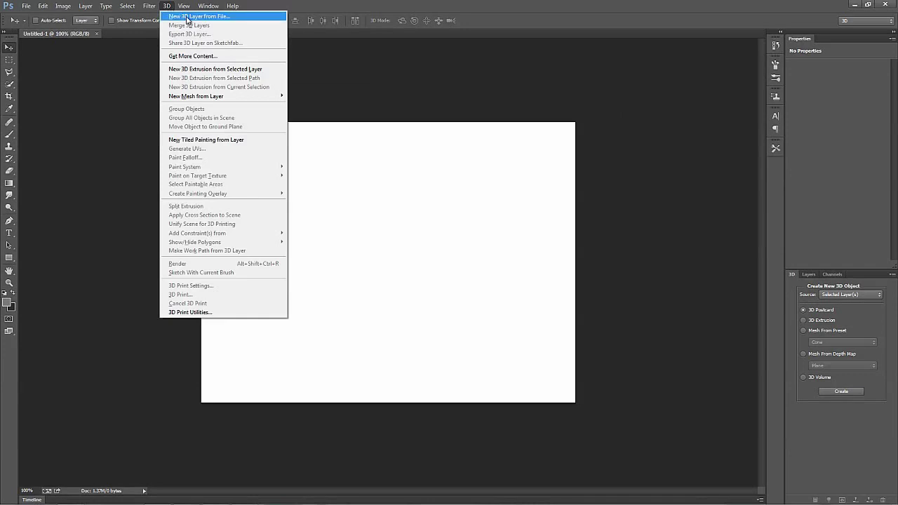
left_click(218, 20)
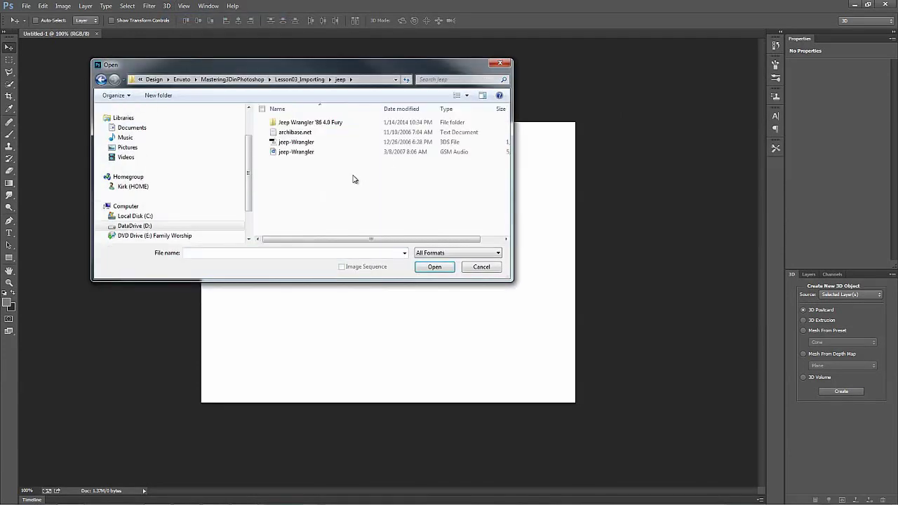
left_click(305, 143)
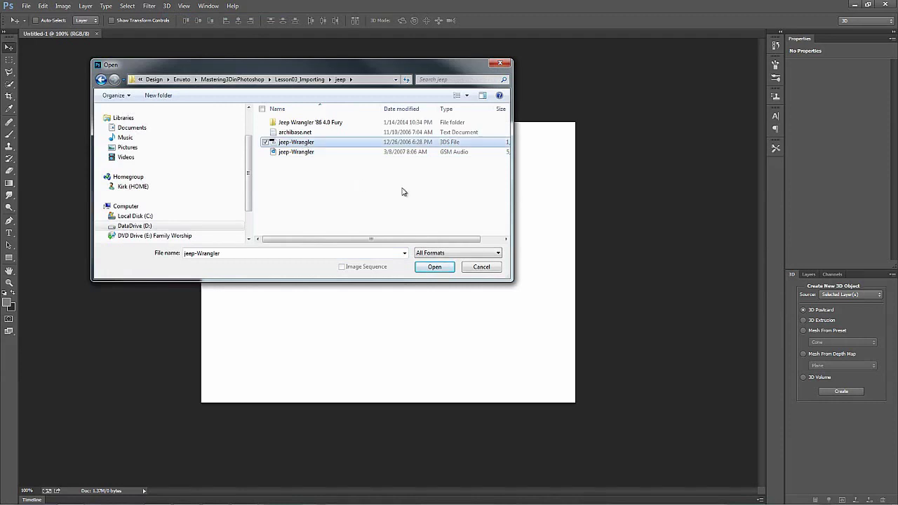
left_click(462, 255)
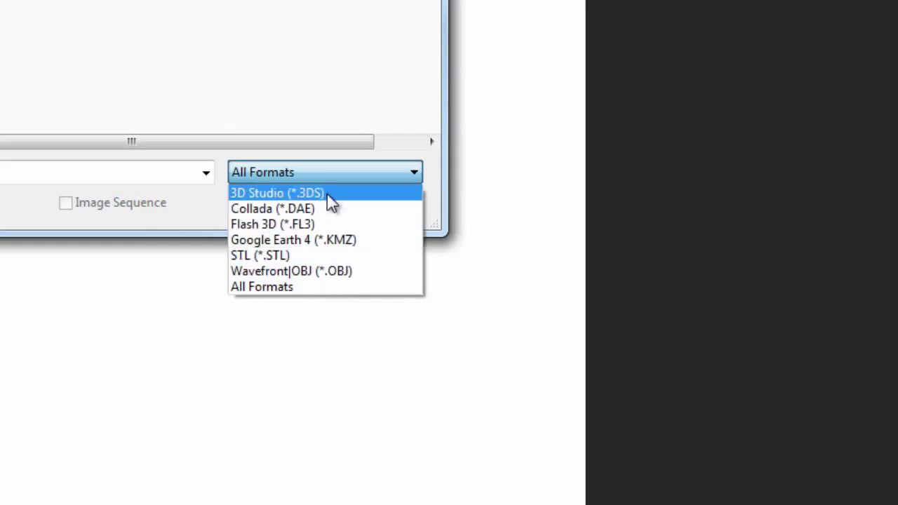
left_click(411, 153)
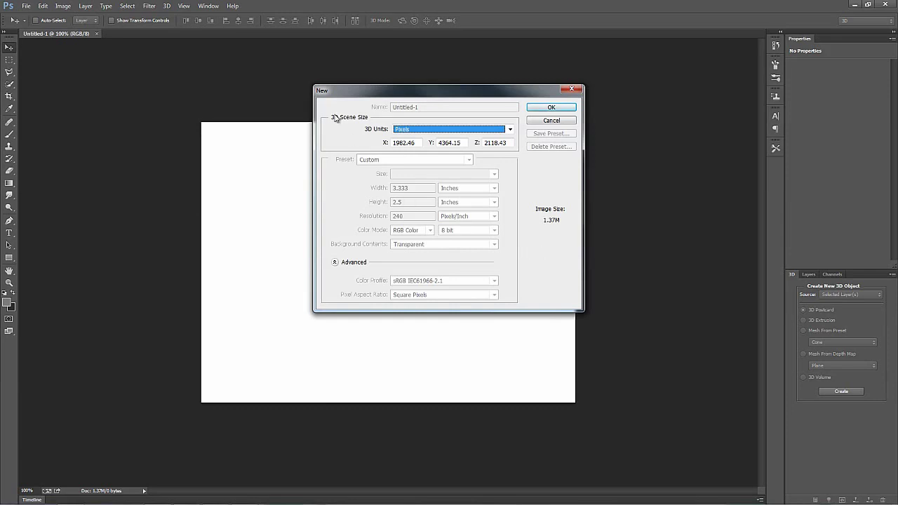
Keep the 3D scene units at Pixels and accept the scene size for the imported jeep.
left_click(416, 130)
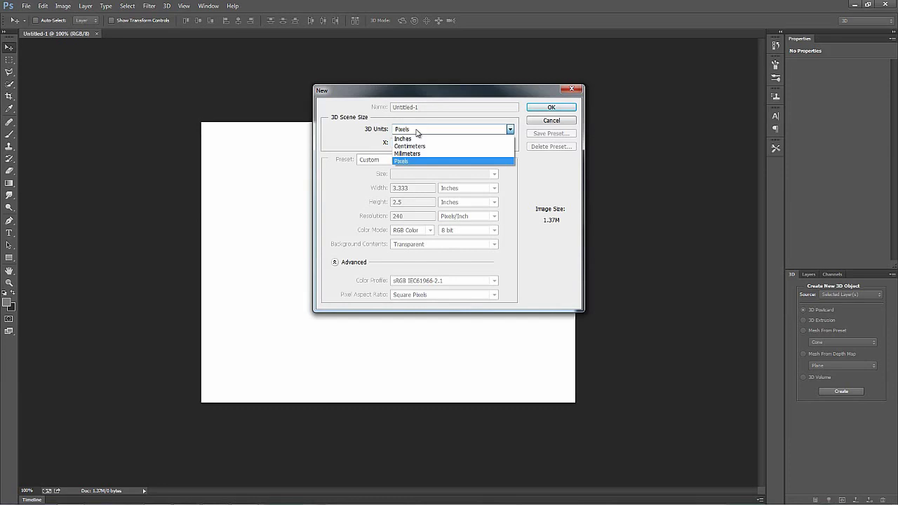
left_click(416, 132)
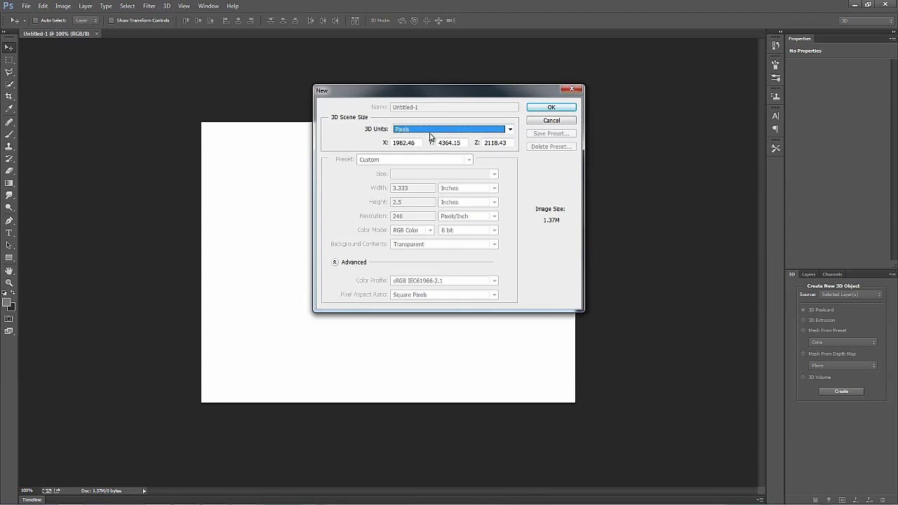
left_click(552, 107)
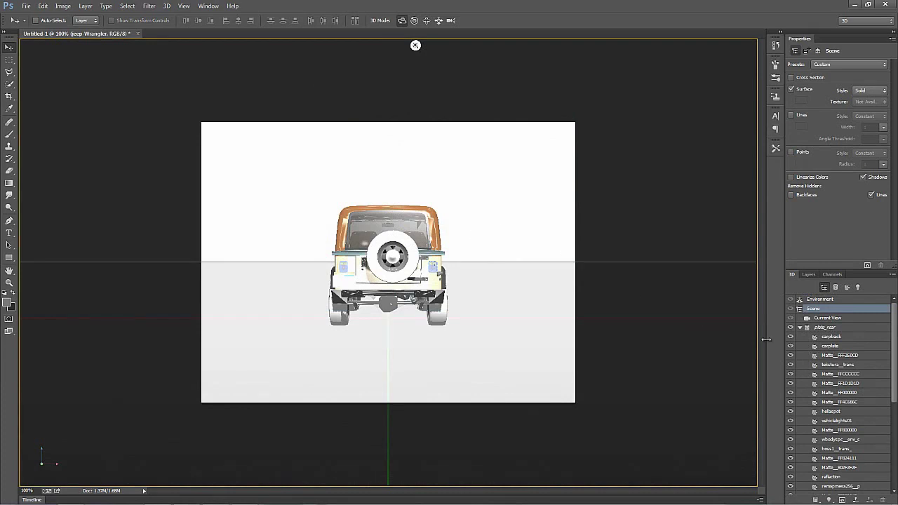
Look through the plate_rear mesh's materials and the 3D scene's materials-only listing.
left_click(801, 328)
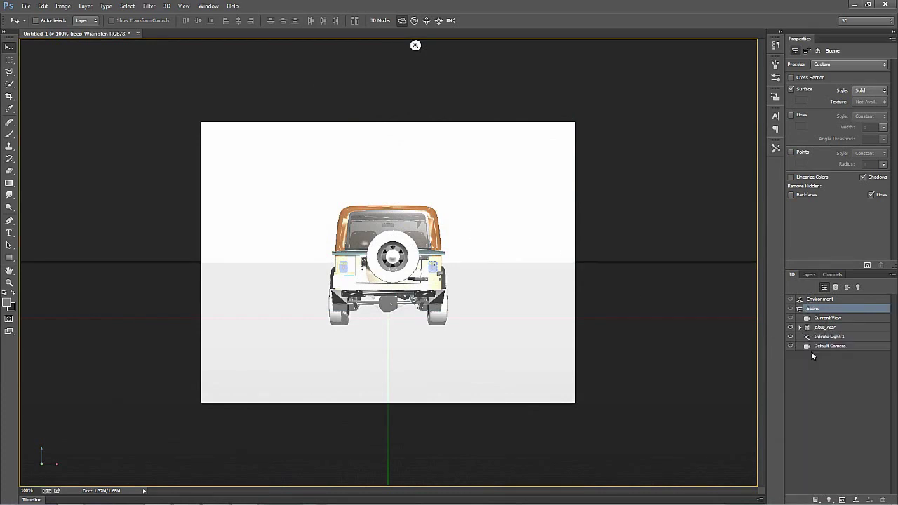
left_click(801, 328)
left_click_drag(895, 344, 896, 299)
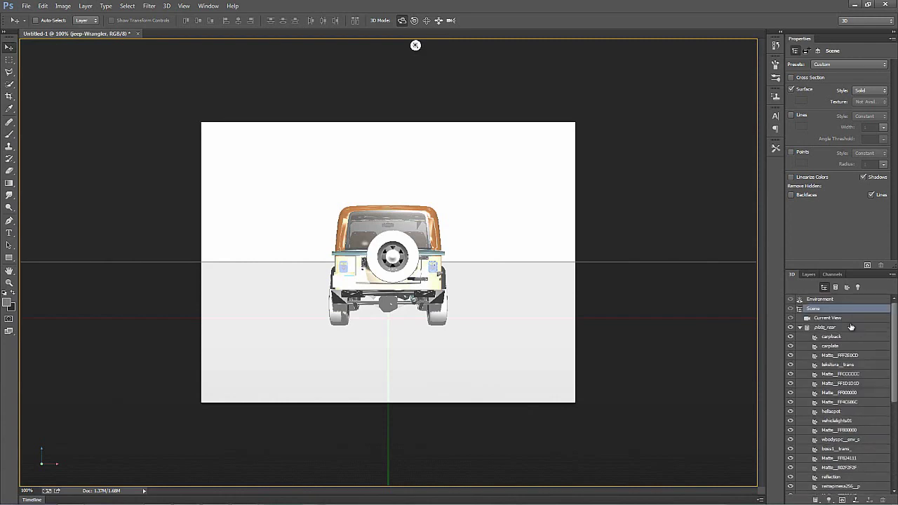
left_click(829, 303)
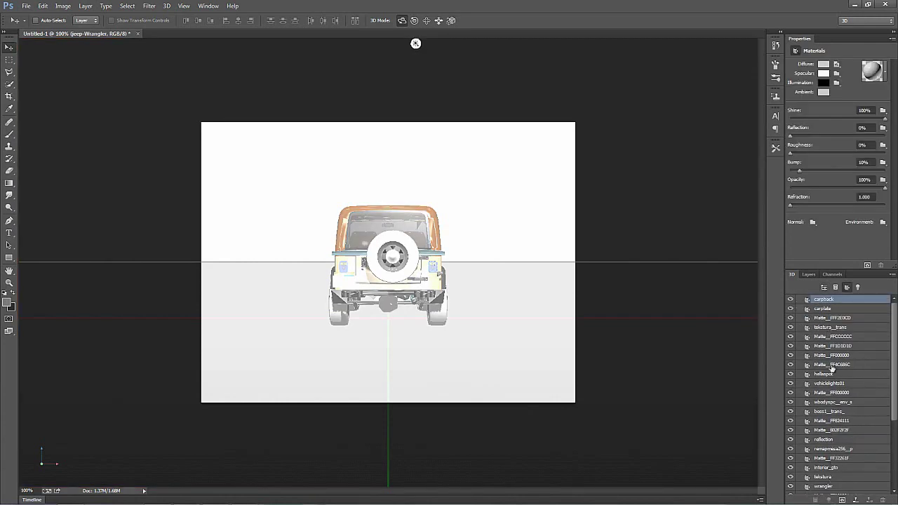
Return to the whole-scene listing and orbit the Current View camera to a raised front three-quarter view of the jeep.
left_click(825, 289)
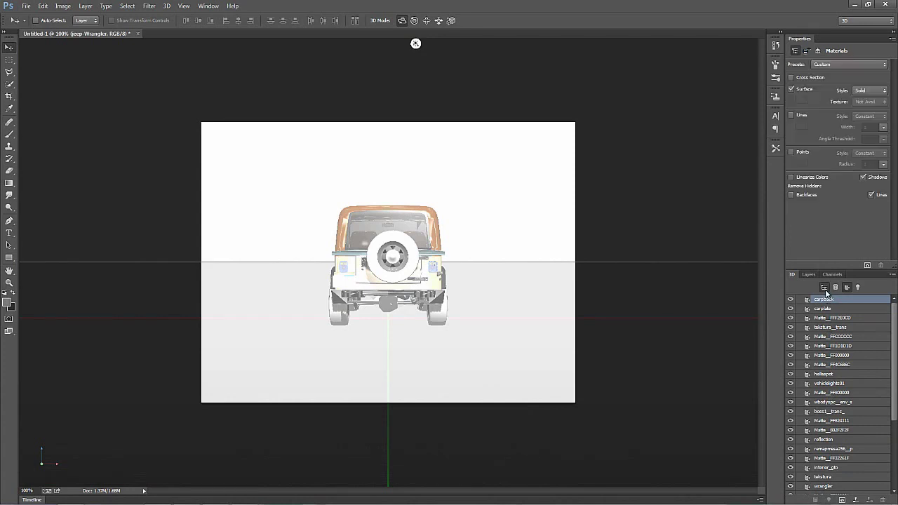
left_click(822, 319)
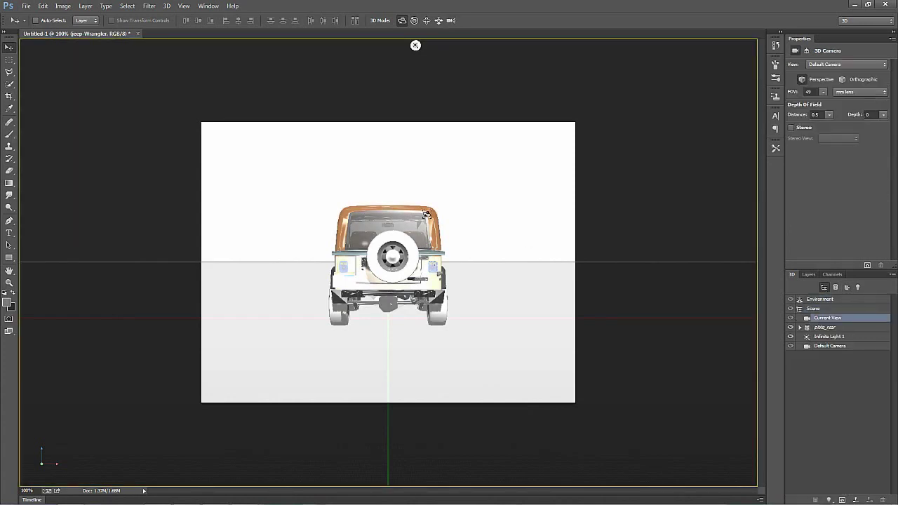
left_click_drag(523, 204, 454, 221)
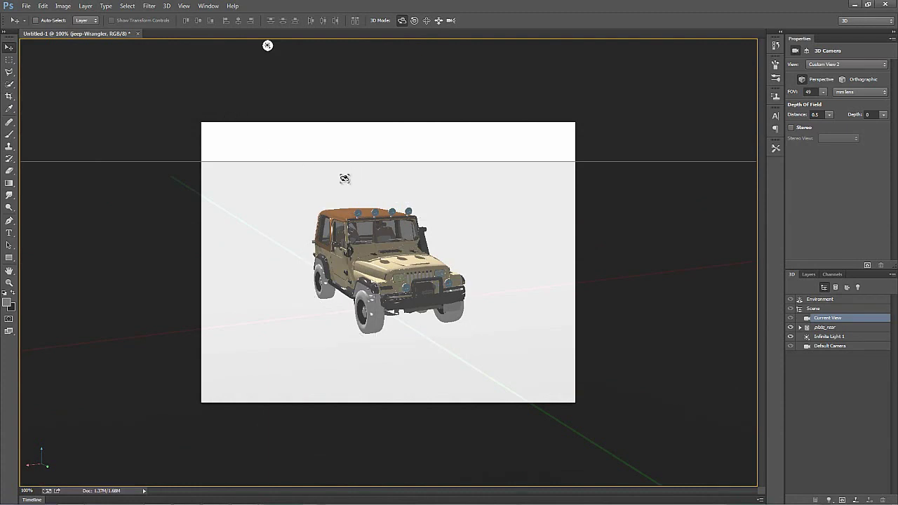
Show the 3D Secondary View, enlarge it, and check its available camera views while keeping the Top view.
left_click(185, 6)
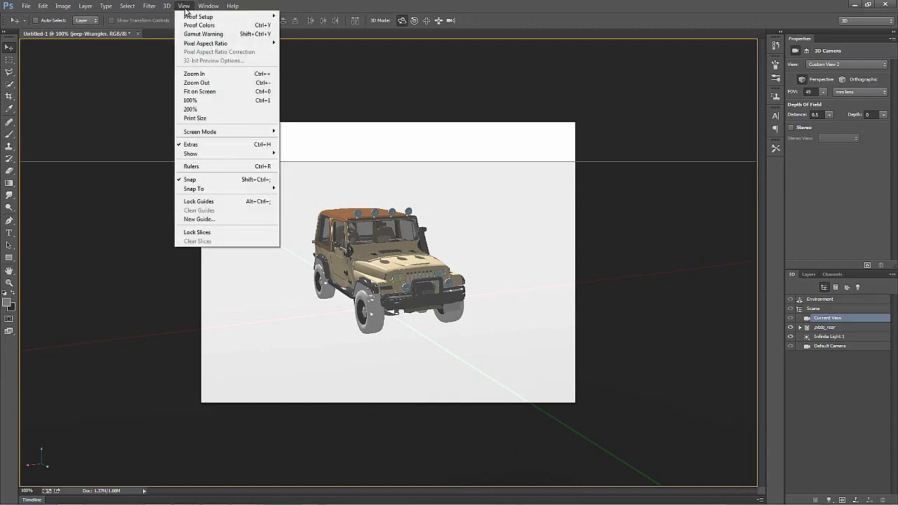
mouse_move(208, 153)
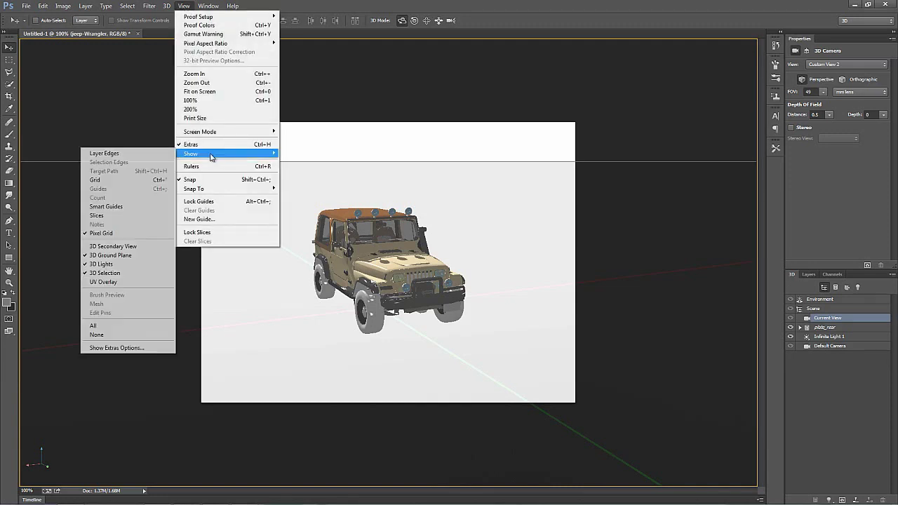
left_click(121, 247)
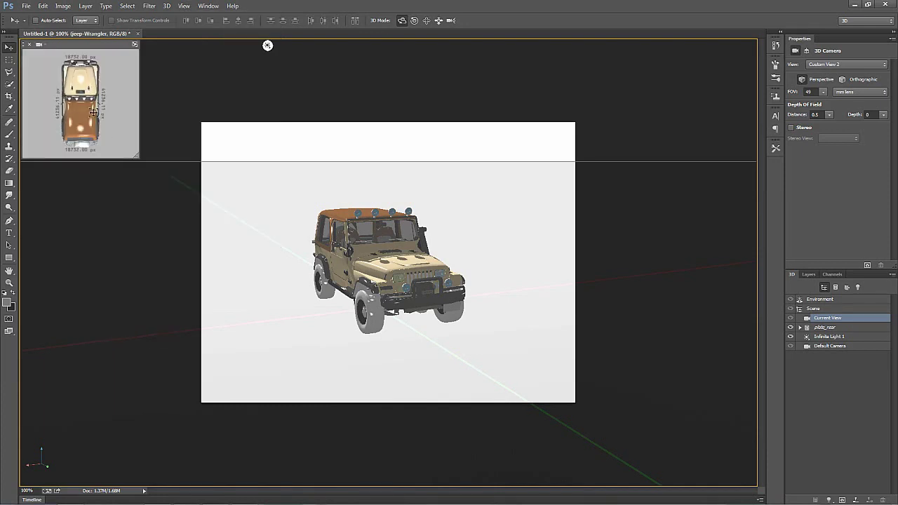
left_click_drag(137, 157, 179, 247)
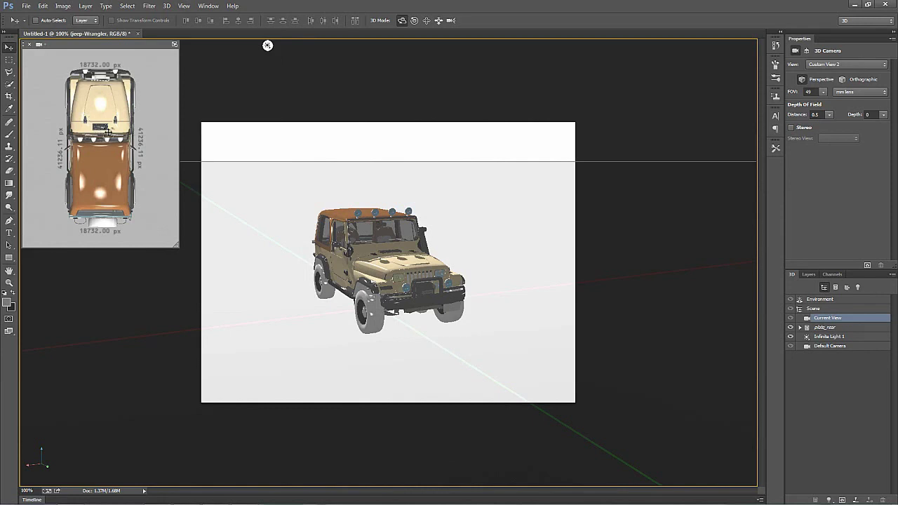
left_click(41, 44)
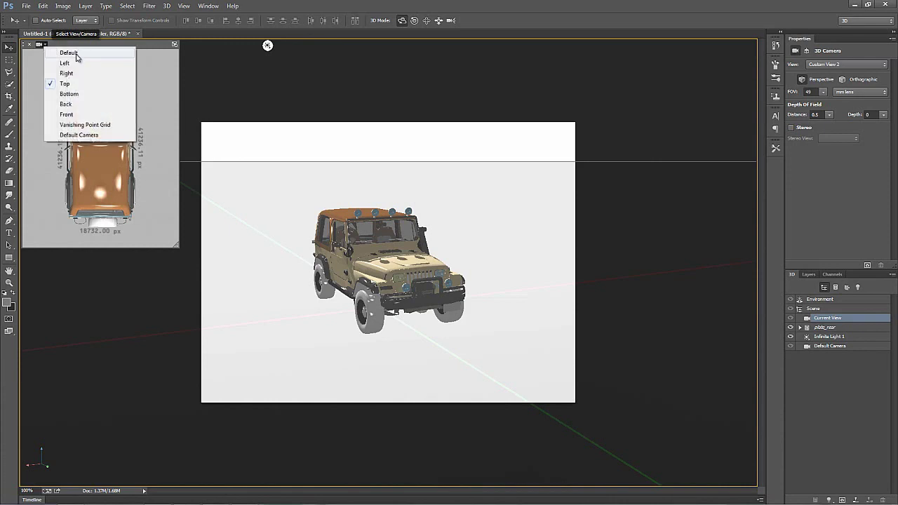
left_click(148, 49)
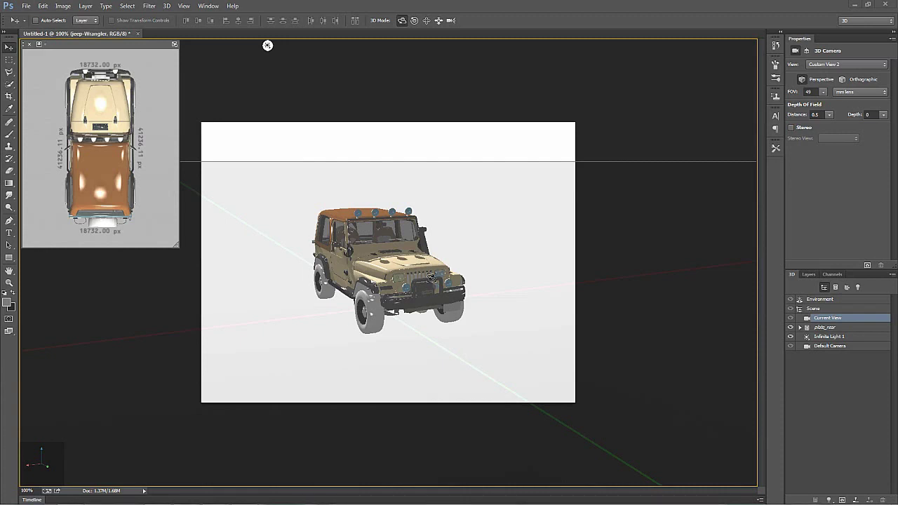
Inspect the carplate material, select the plate_rear mesh, and magnify the jeep to 300%.
left_click(800, 328)
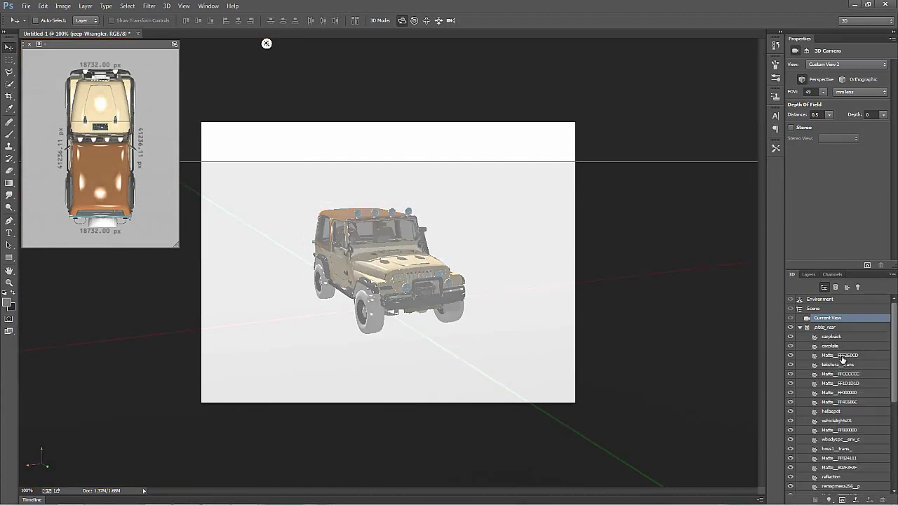
left_click(833, 346)
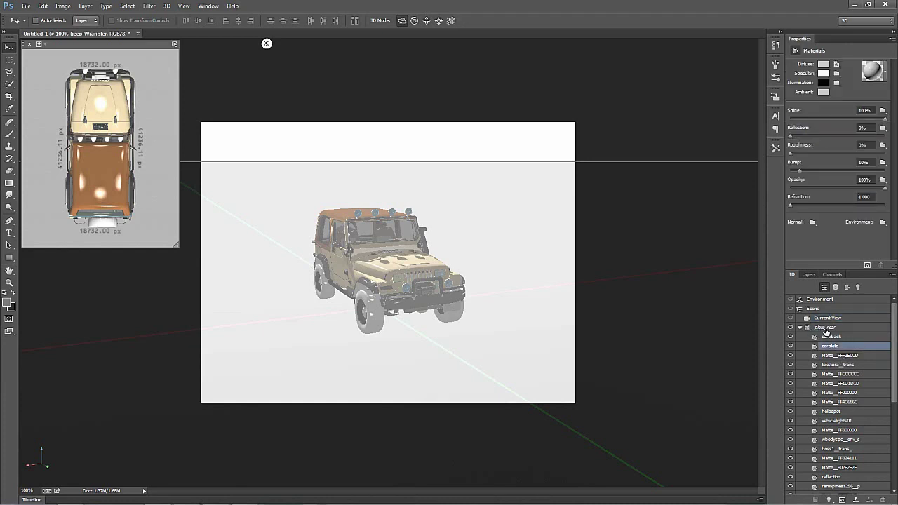
left_click(826, 328)
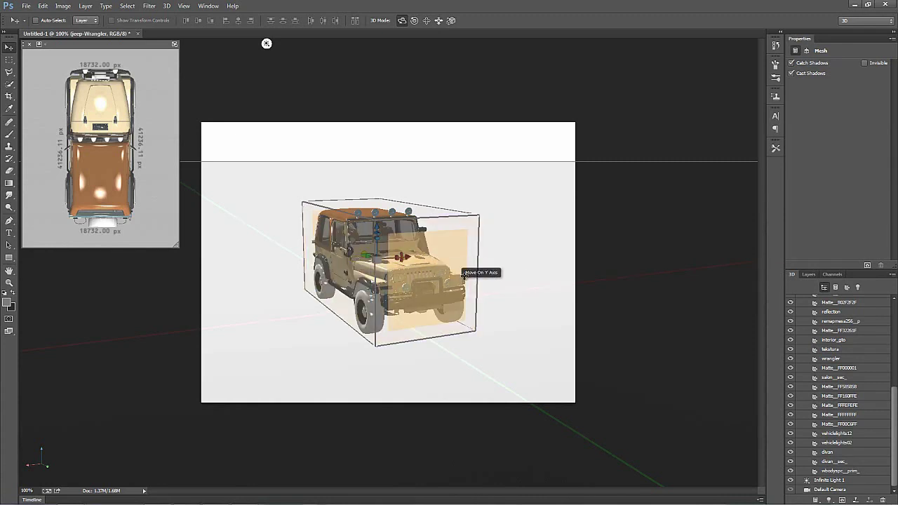
key("ctrl+plus")
key("ctrl+plus")
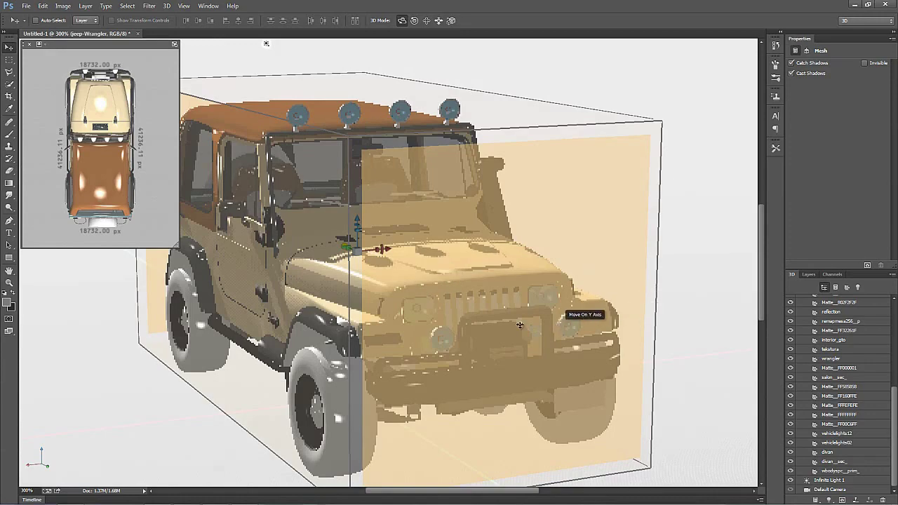